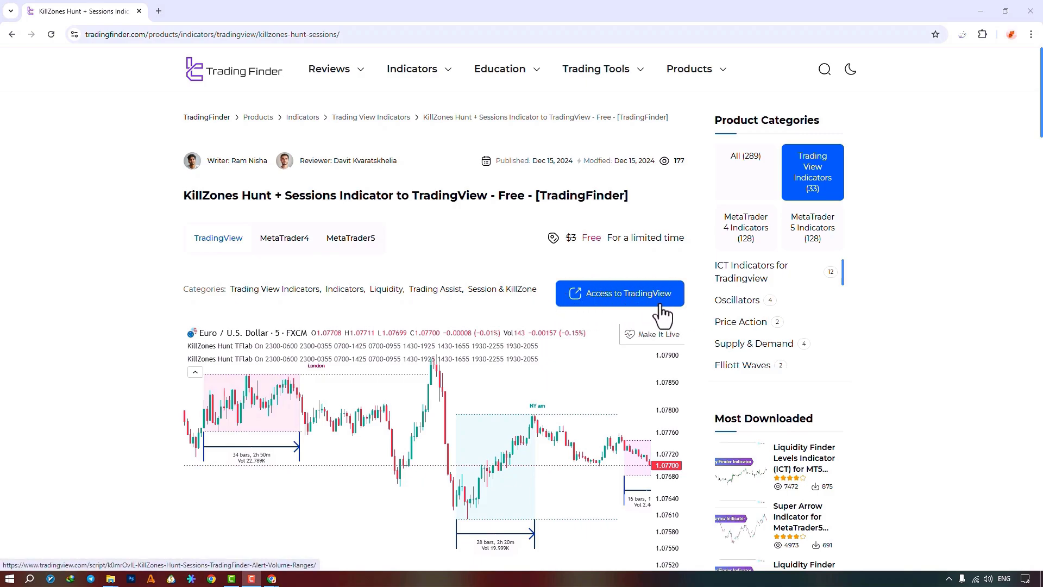
Read through the KillZones Hunt + Sessions article, then switch to the GBPUSD chart window.
scroll(452, 248, down, 6)
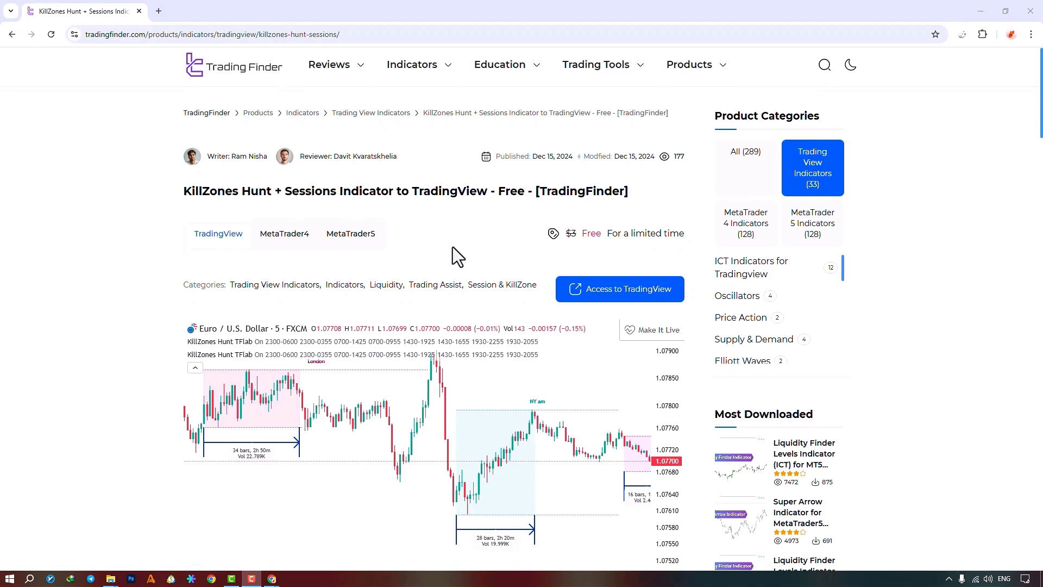
scroll(452, 246, down, 9)
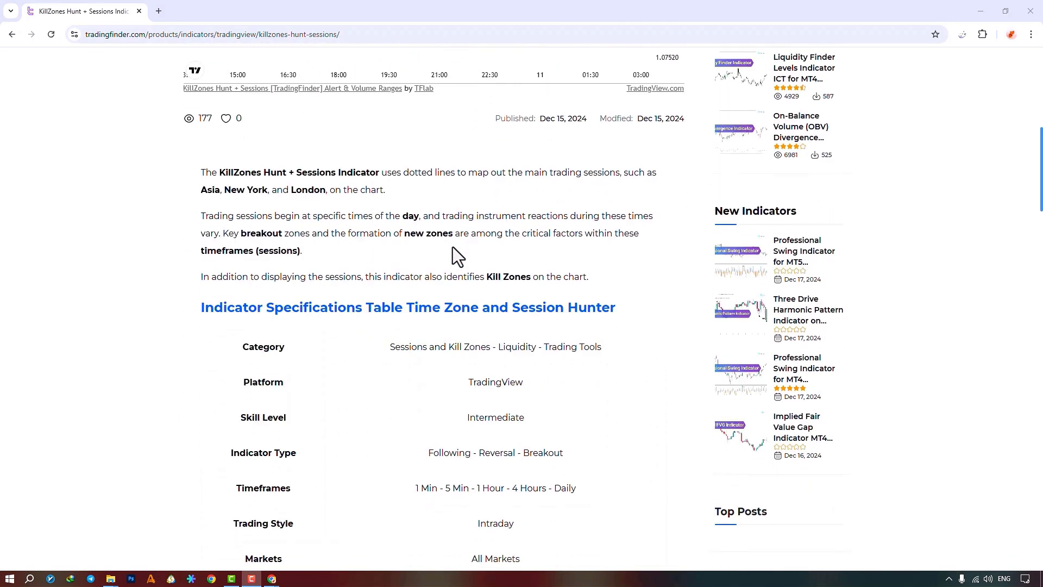
scroll(452, 246, down, 8)
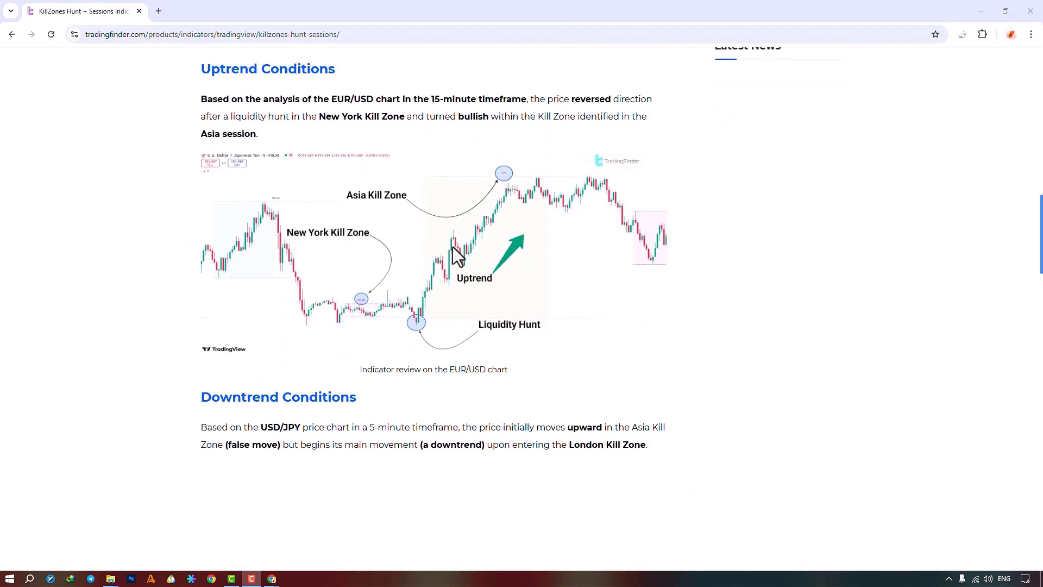
scroll(452, 246, up, 10)
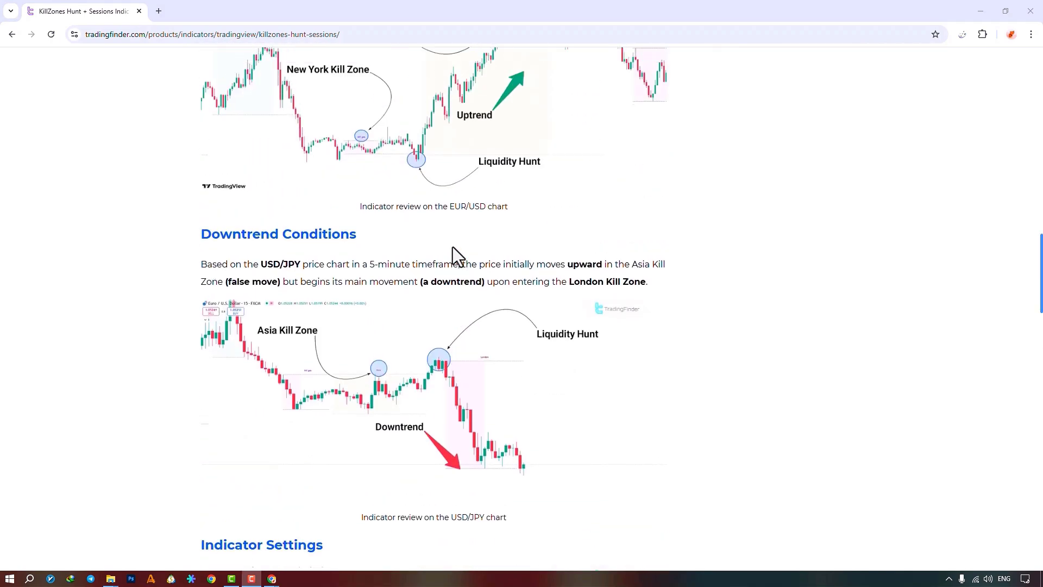
scroll(452, 247, up, 10)
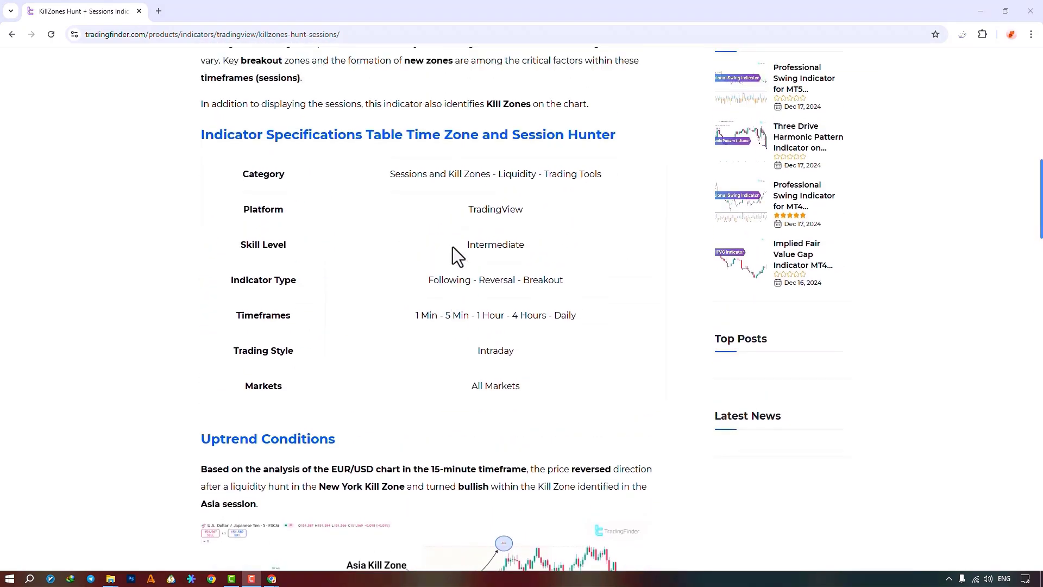
scroll(453, 248, up, 5)
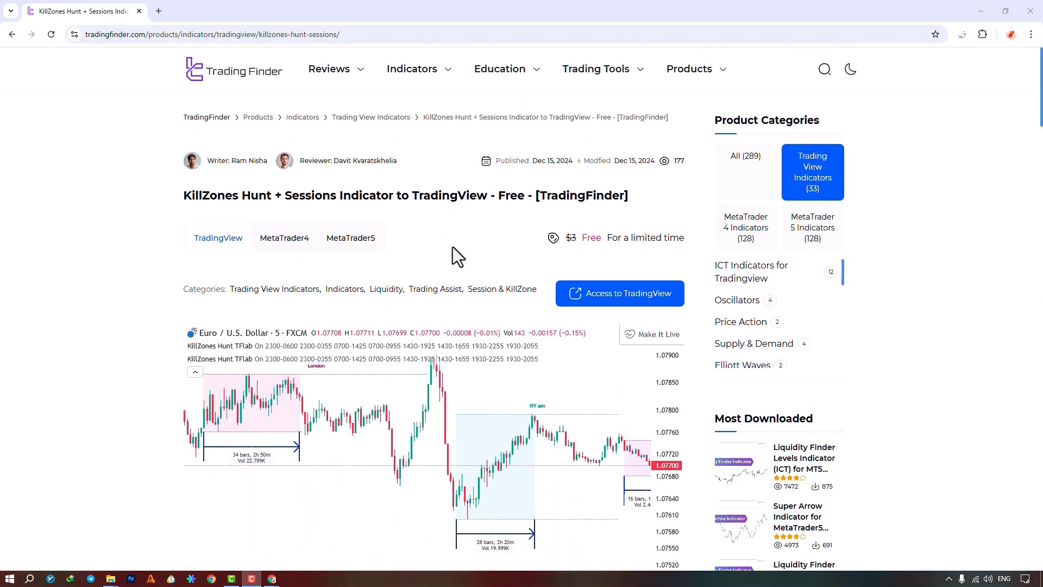
key(alt+Tab)
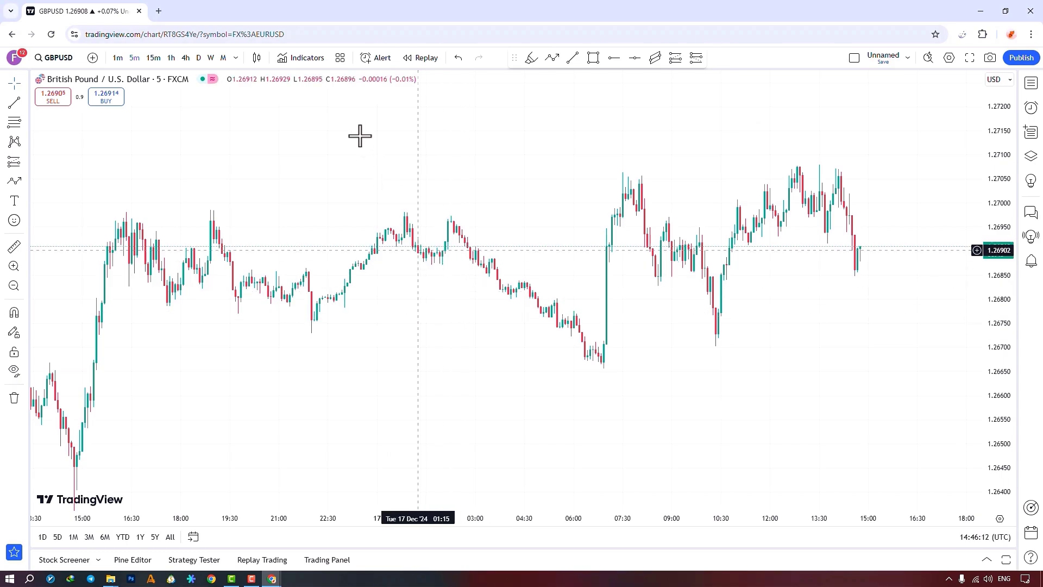
Add 'KillZones Hunt + Sessions [TradingFinder]' to the GBPUSD chart and mark it as a favourite.
click(309, 59)
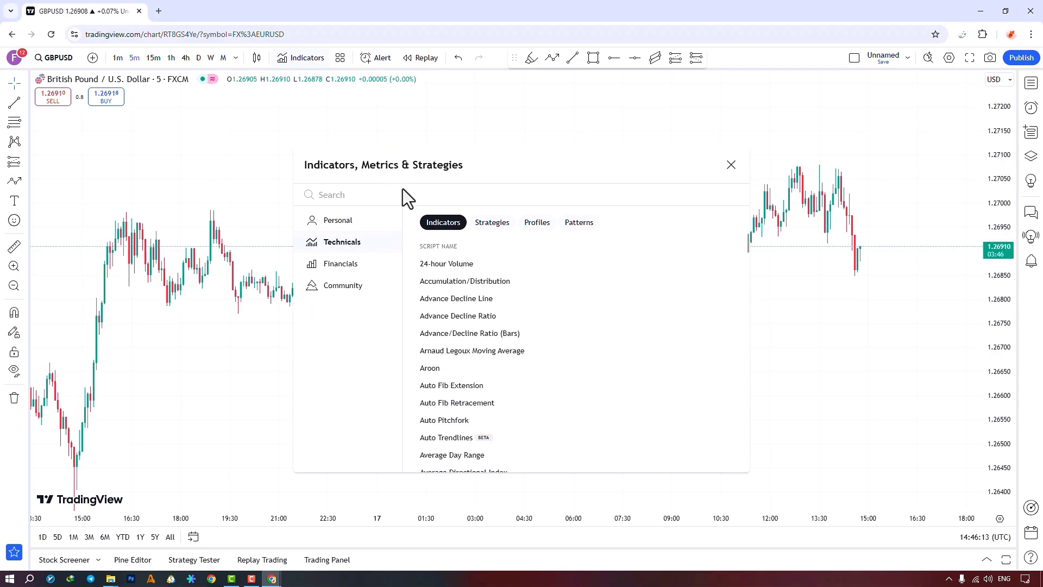
text(KillZones Hunt + Sessions [TradingFinder])
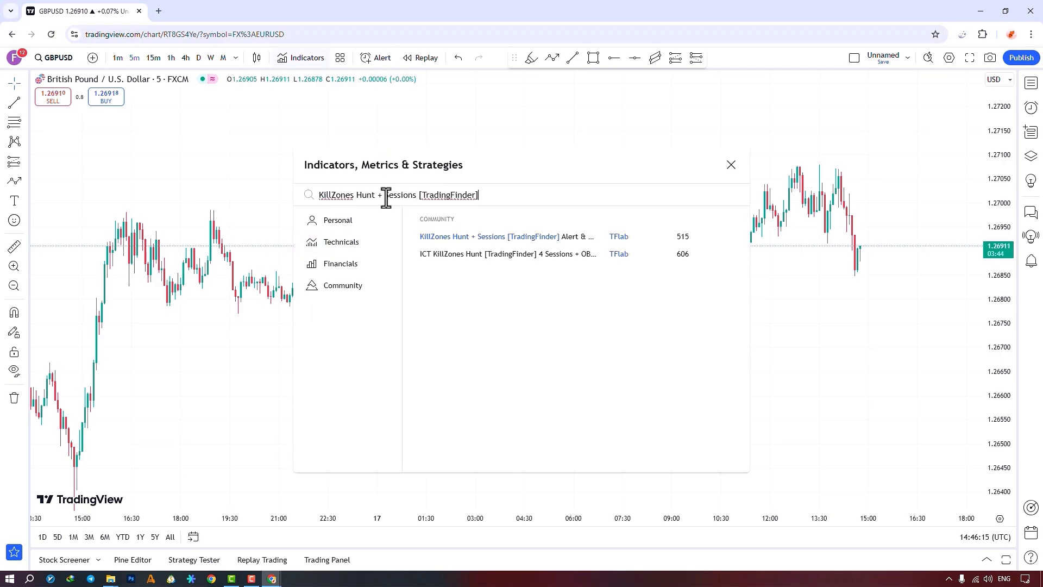
click(450, 239)
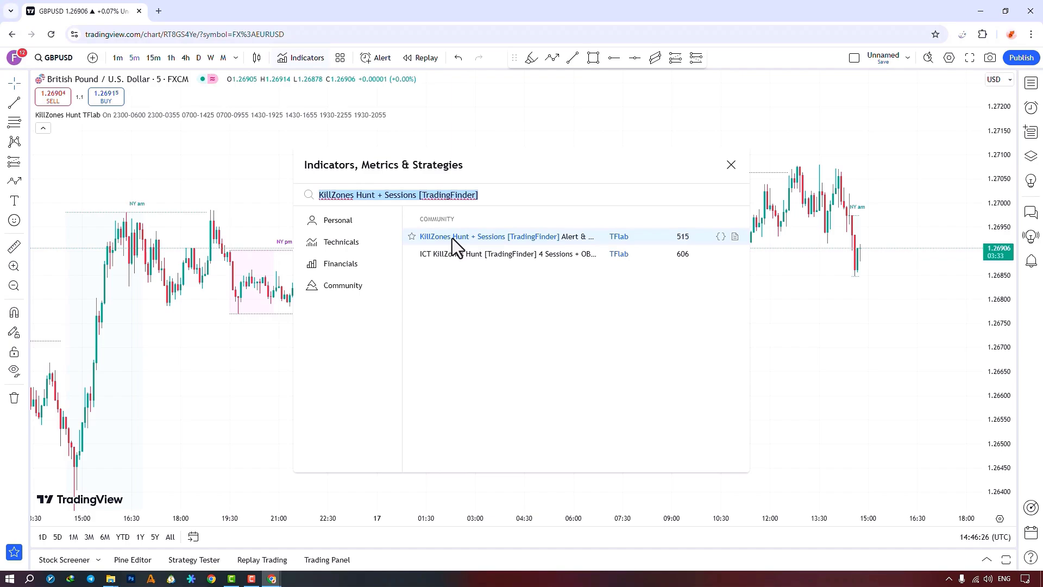
click(412, 236)
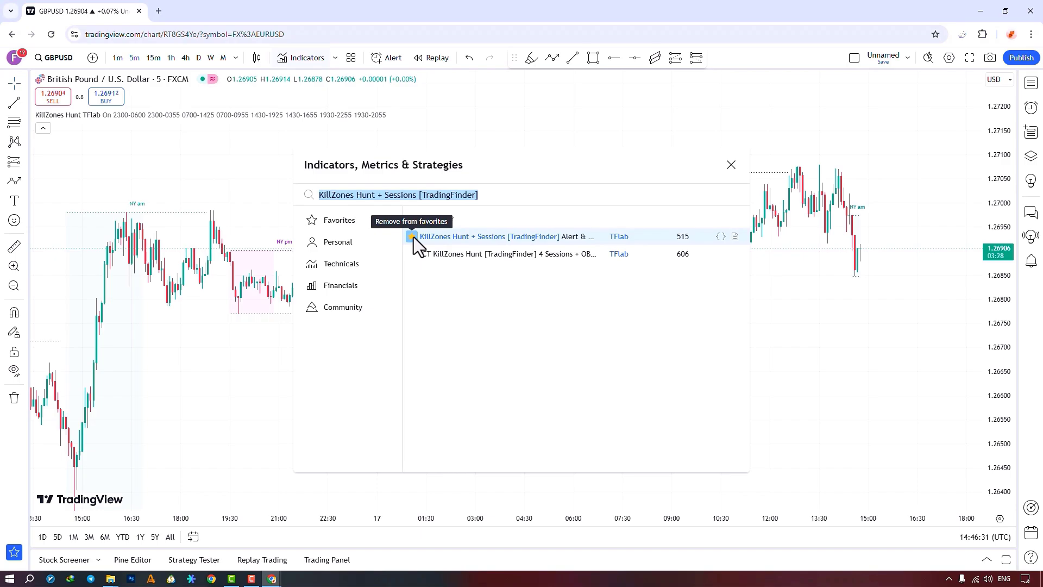
click(728, 169)
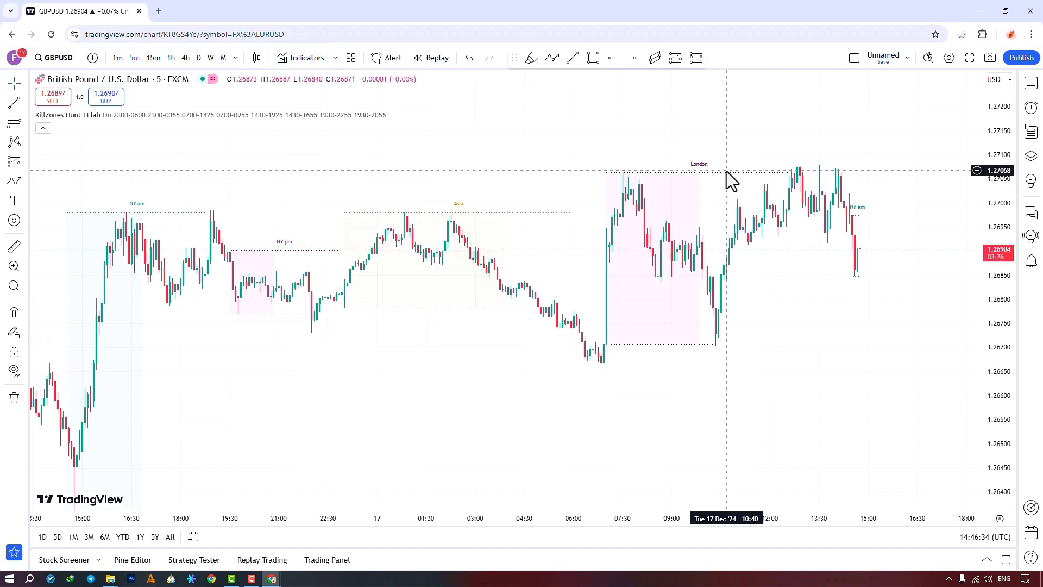
click(17, 285)
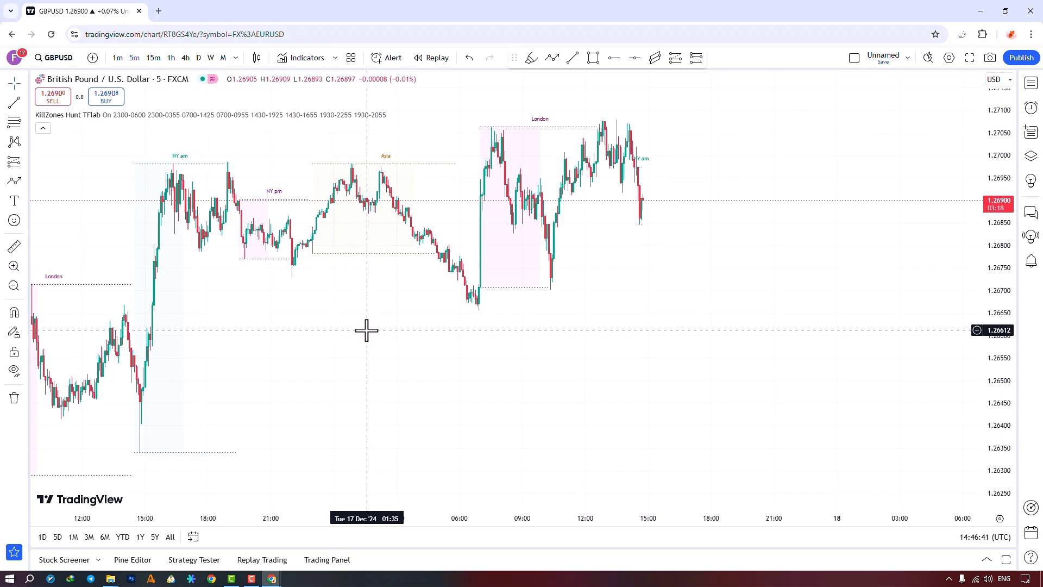
click(14, 266)
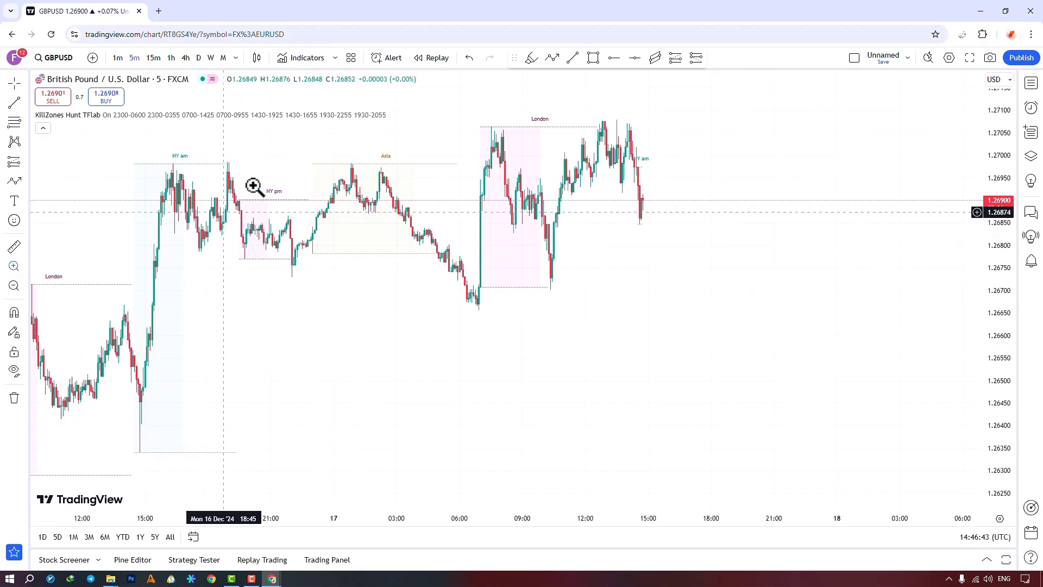
drag(199, 126, 636, 382)
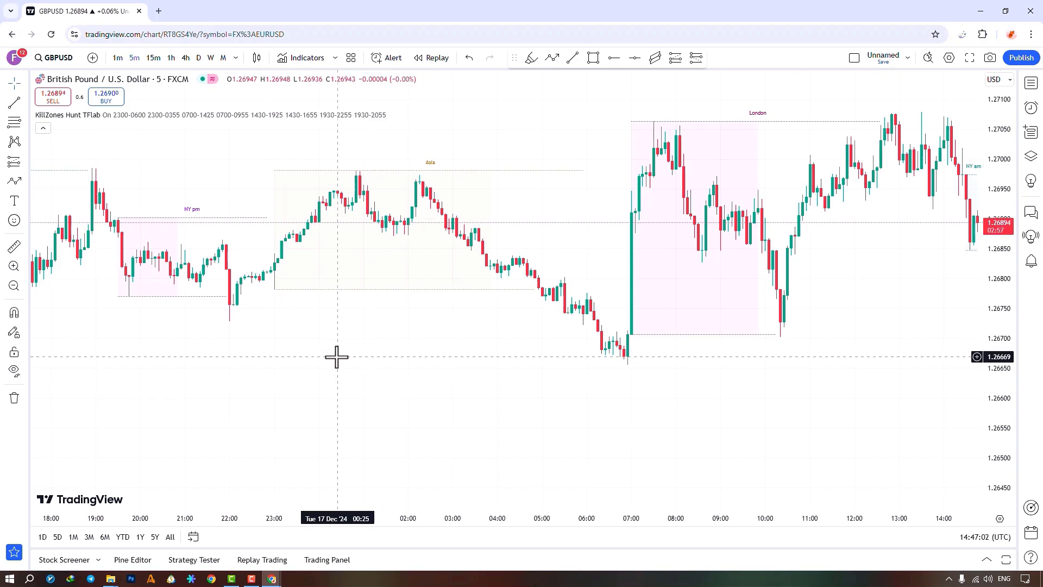
scroll(121, 418, down, 1)
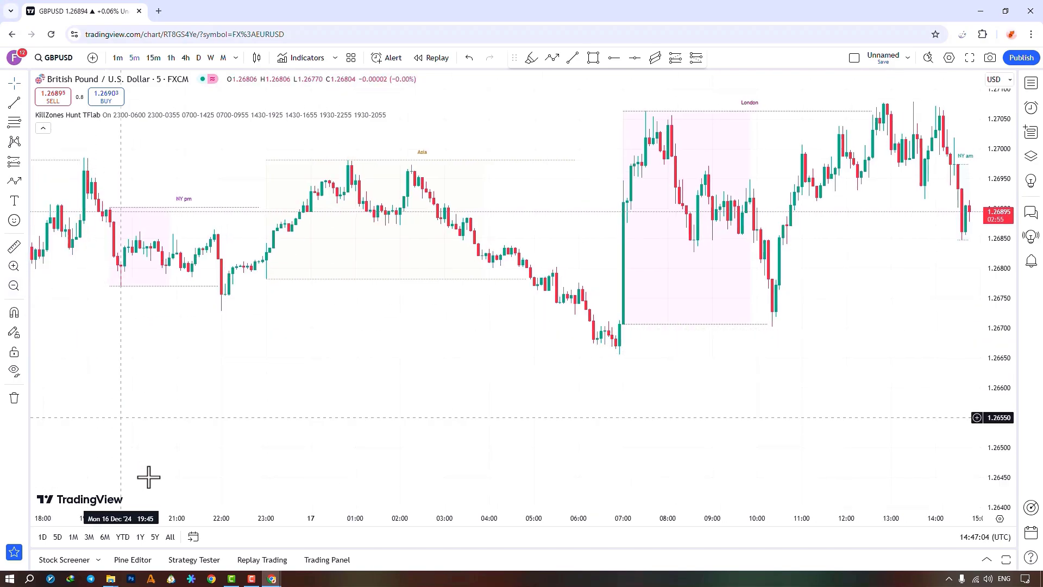
scroll(217, 515, down, 3)
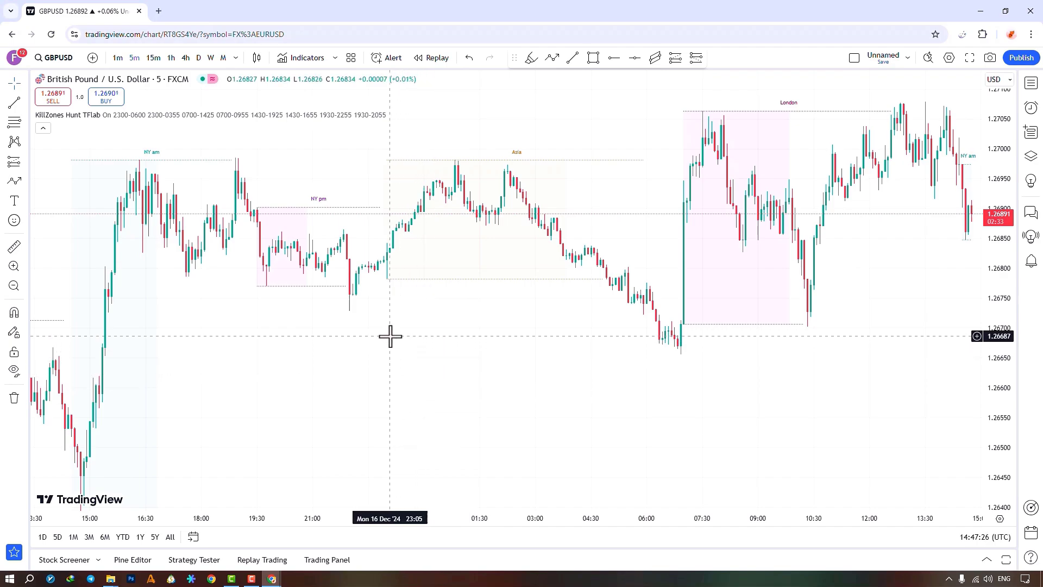
drag(326, 338, 351, 340)
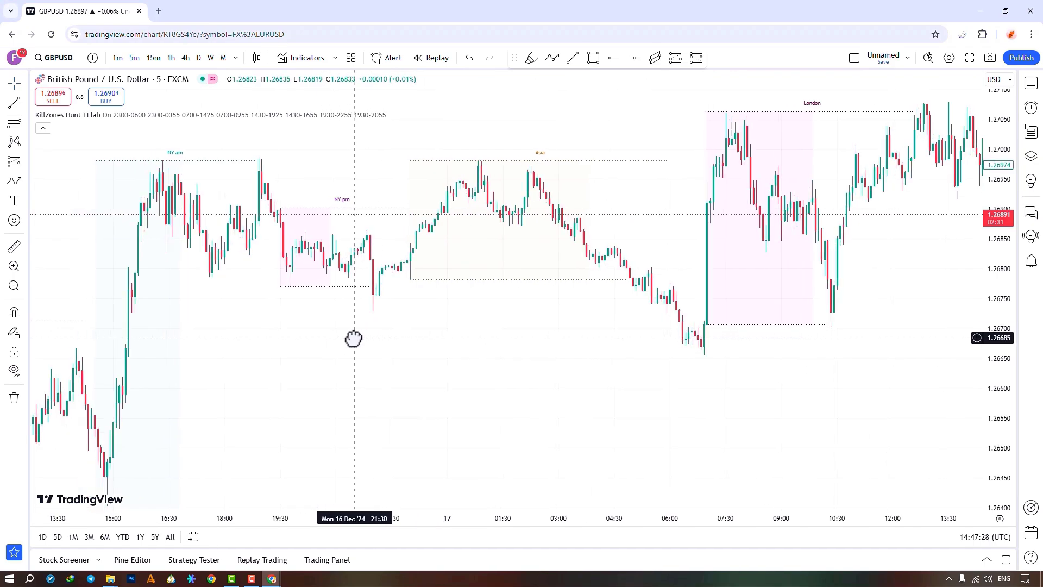
click(14, 266)
drag(227, 137, 456, 396)
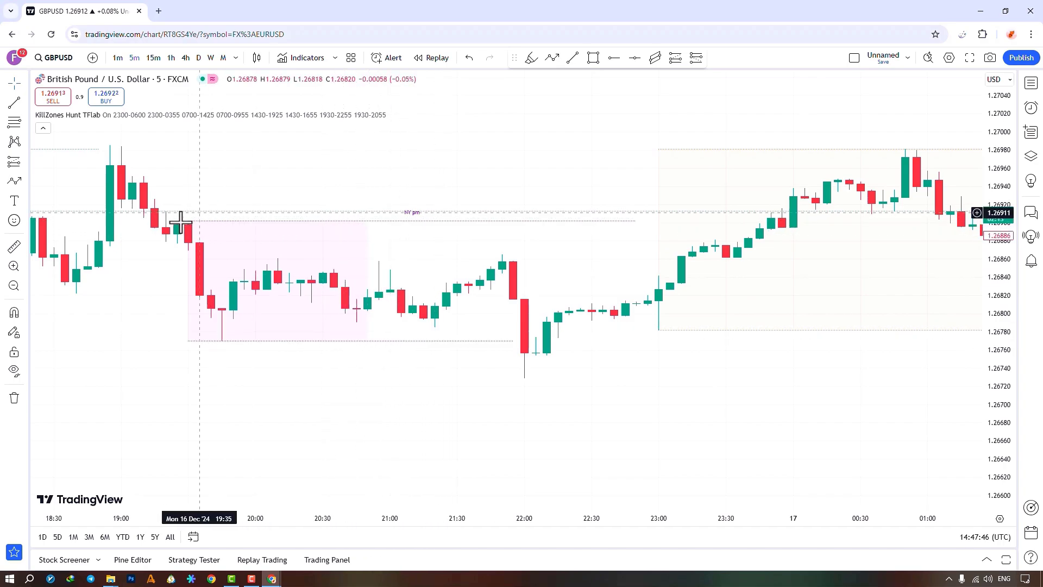
drag(391, 360, 304, 356)
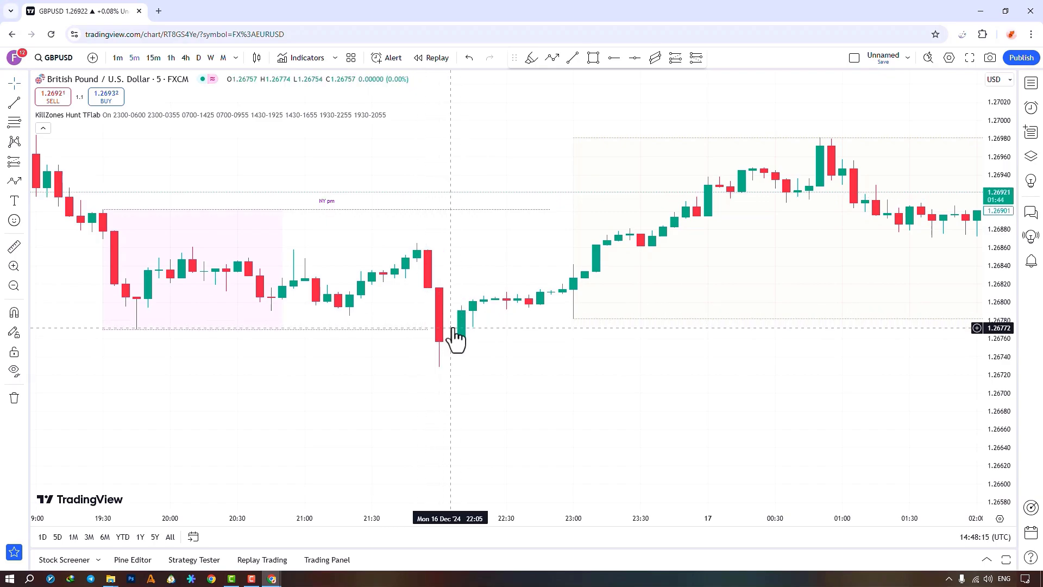
click(15, 285)
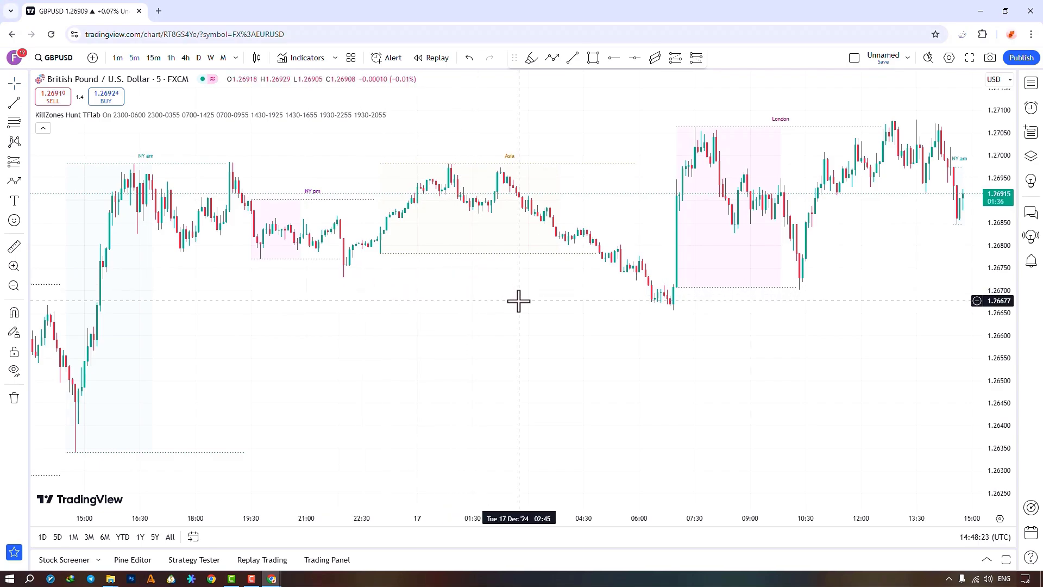
Zoom into the Asia session through the London open and pan toward recent candles.
click(13, 266)
drag(354, 139, 700, 395)
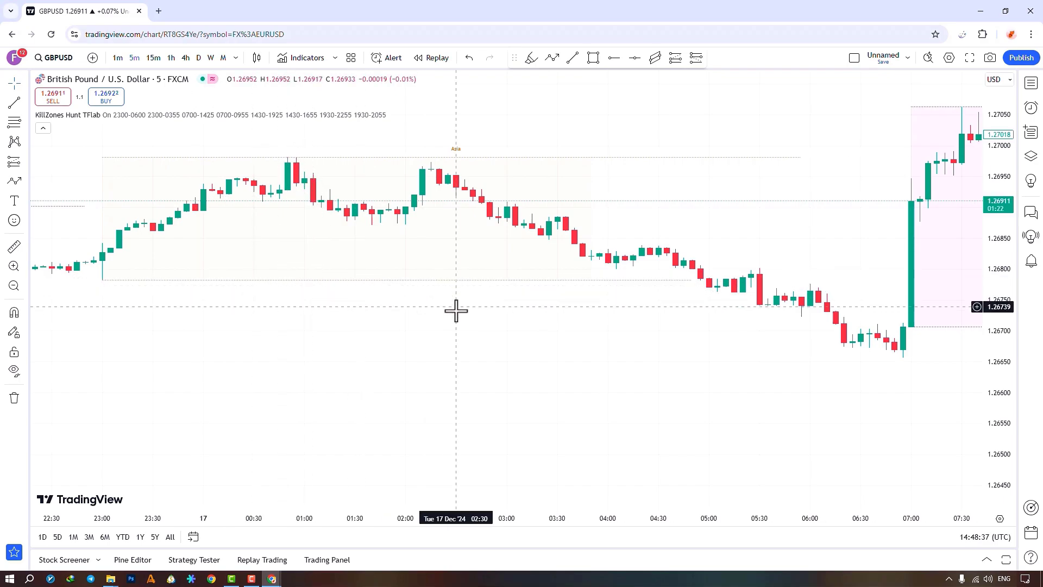
drag(457, 309, 243, 301)
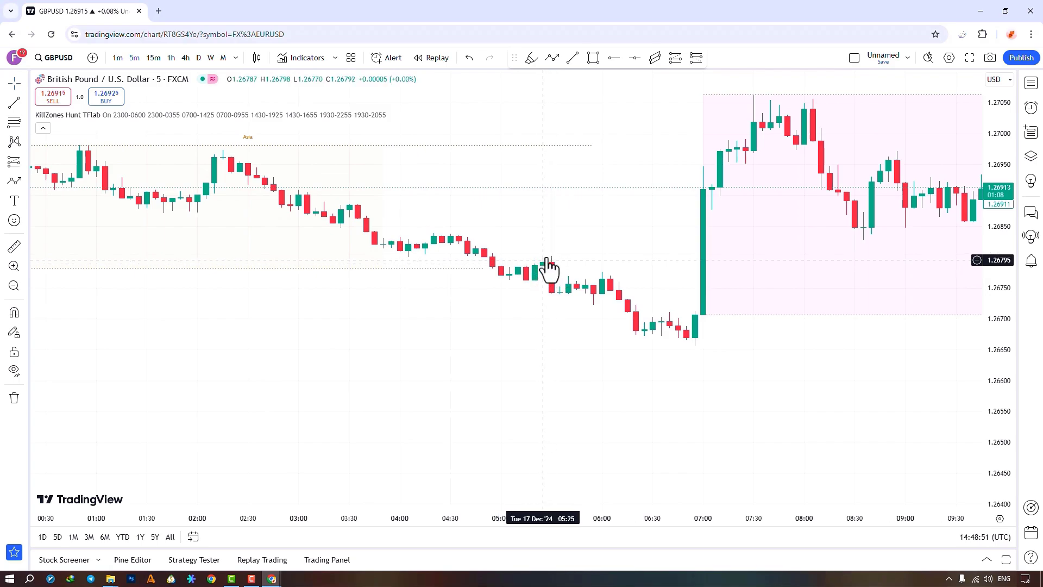
Zoom in on the London session box, then zoom back out to show all three sessions.
click(15, 286)
drag(598, 343, 421, 368)
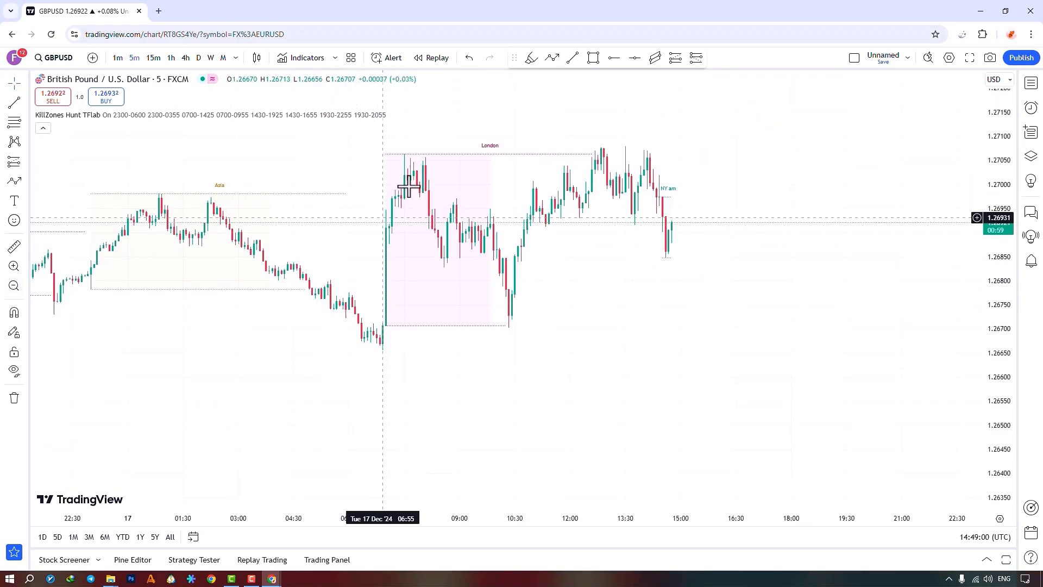
click(14, 266)
drag(272, 411, 596, 121)
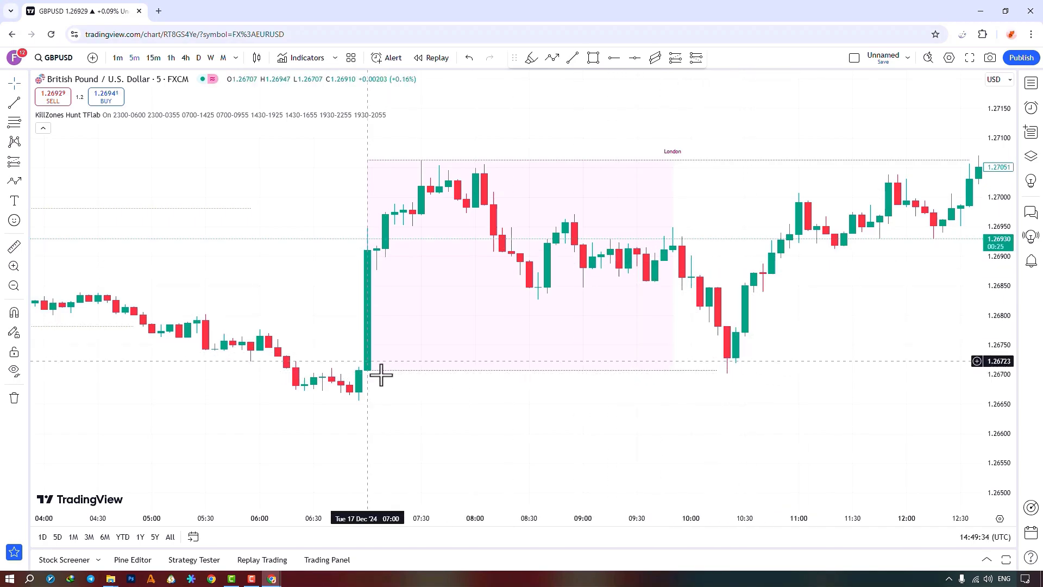
scroll(738, 354, right, 5)
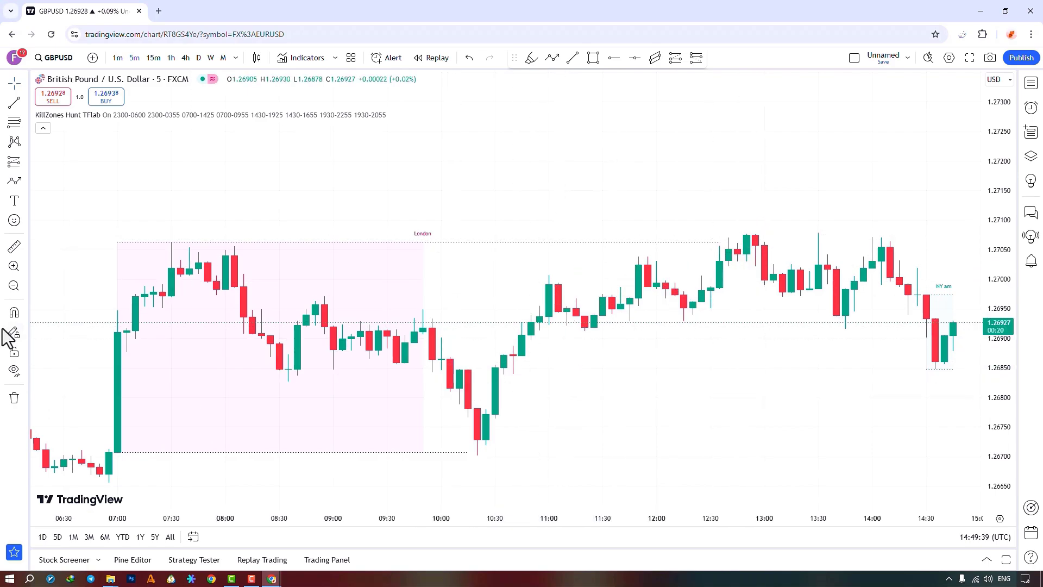
click(13, 287)
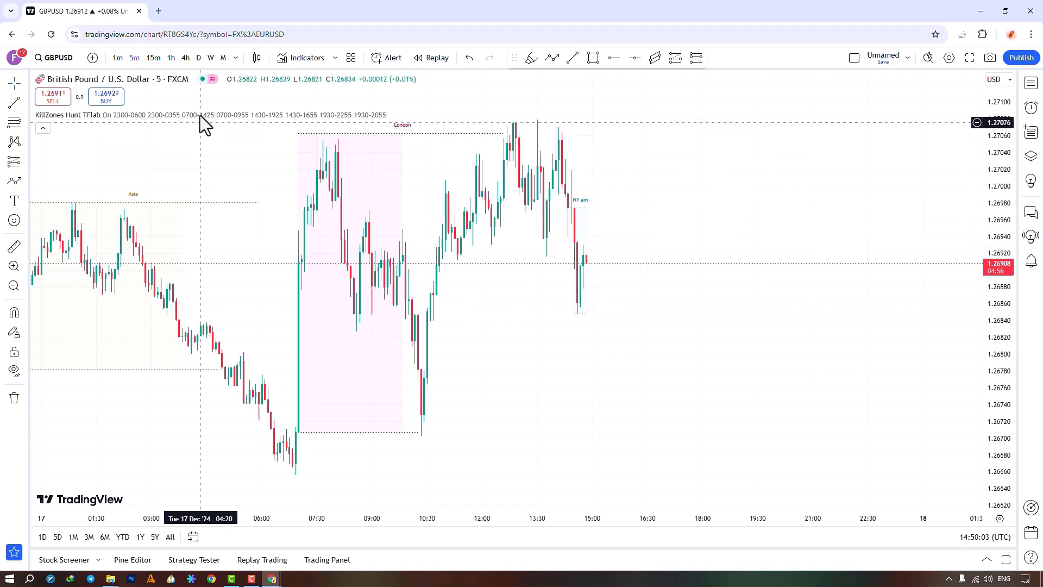
Check that Show More Info stays ticked in the KillZones indicator settings.
mouse_move(286, 115)
click(411, 116)
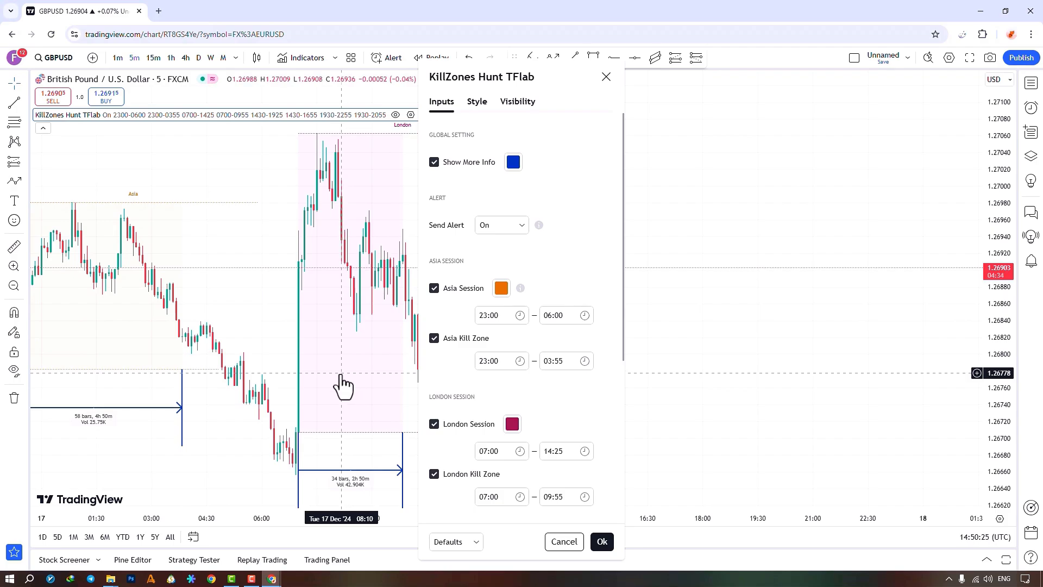
key(Escape)
Pan the chart to inspect the session labels, recentring on 17 December's sessions.
drag(203, 379, 385, 302)
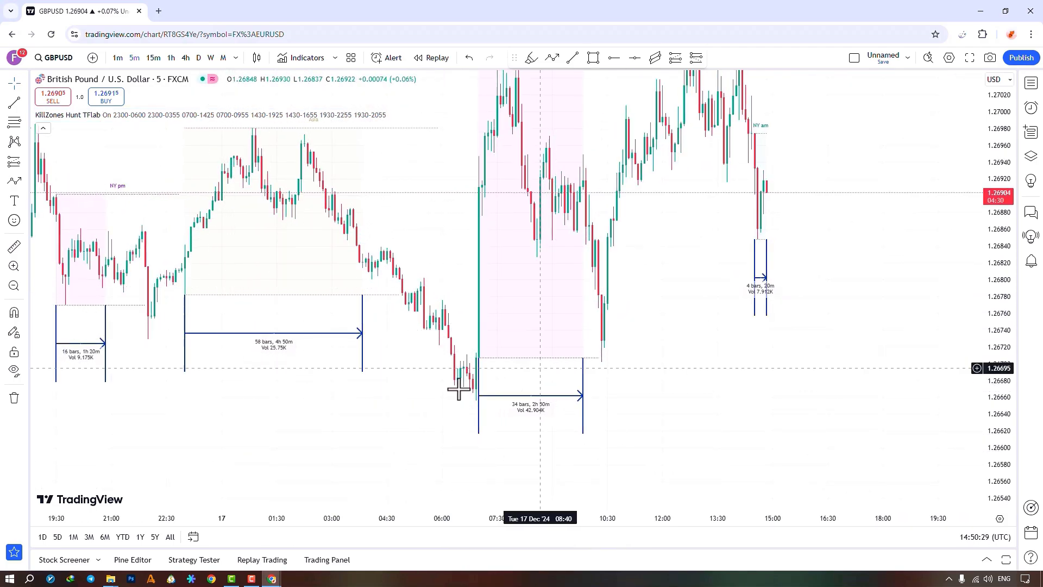
drag(118, 378, 240, 389)
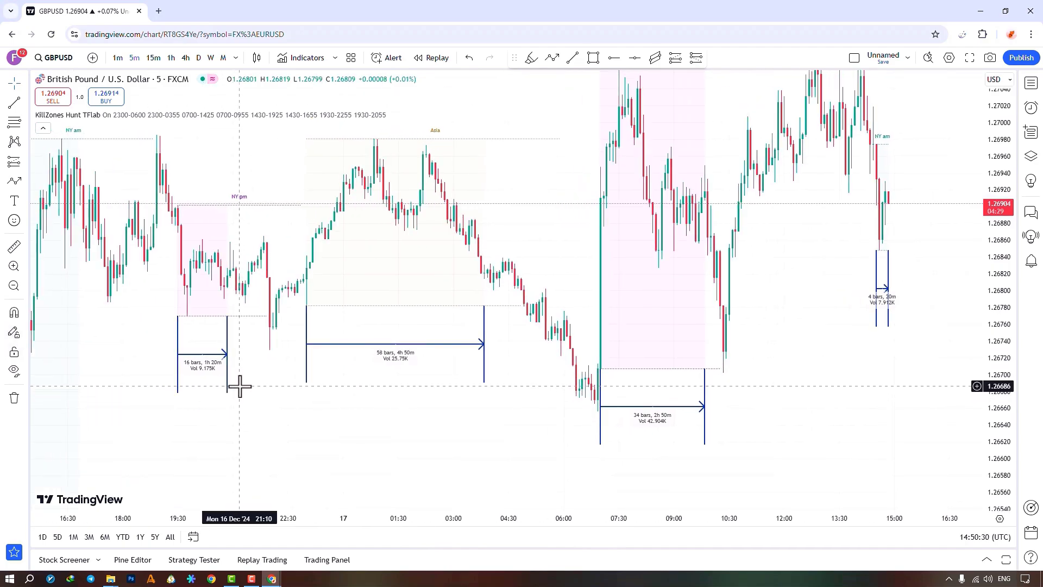
drag(391, 438, 178, 402)
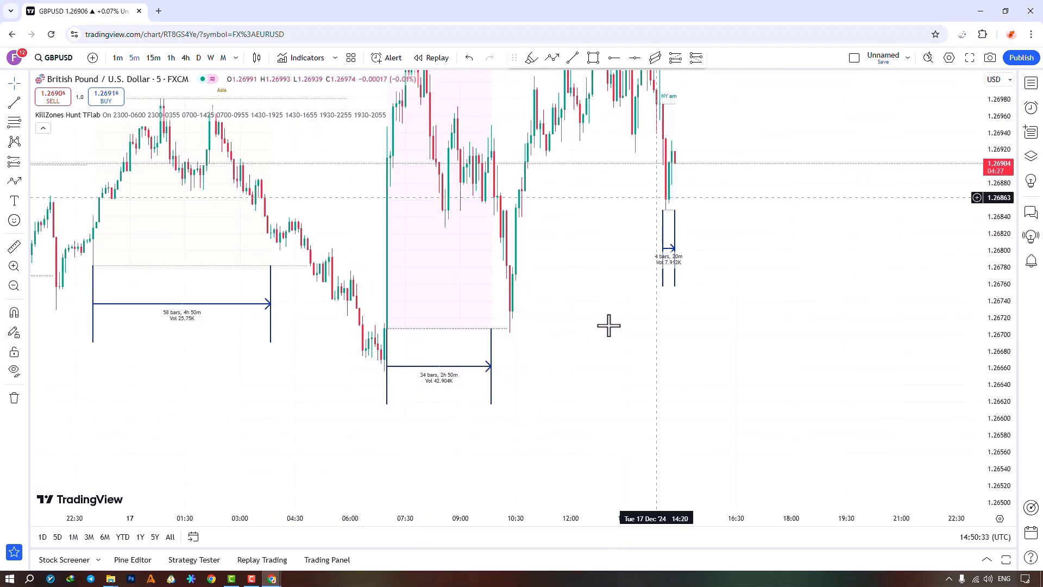
drag(665, 194, 559, 309)
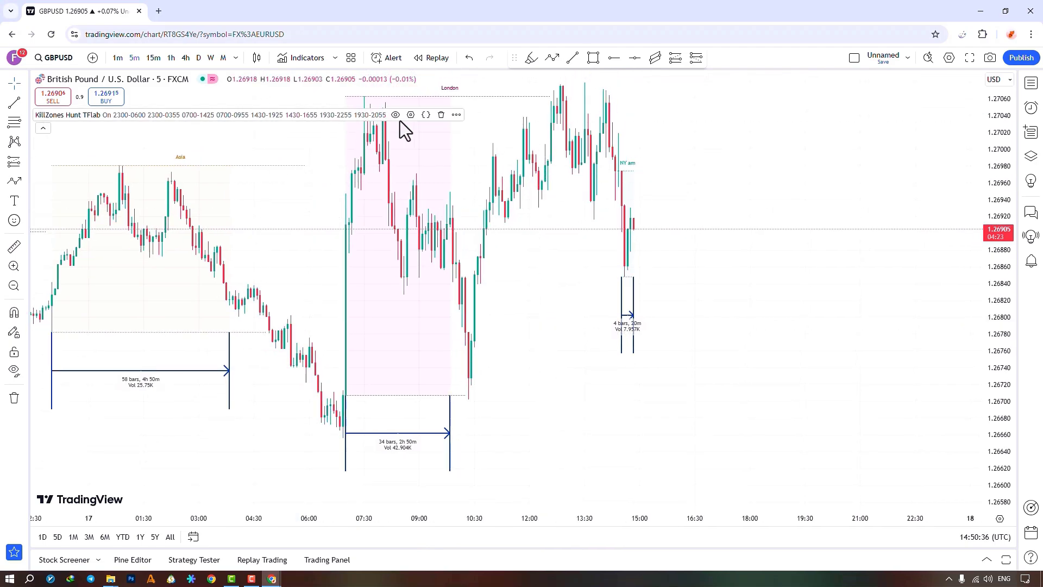
Open the KillZones settings and view the Show More Info colour choices without changing them.
click(411, 115)
click(517, 165)
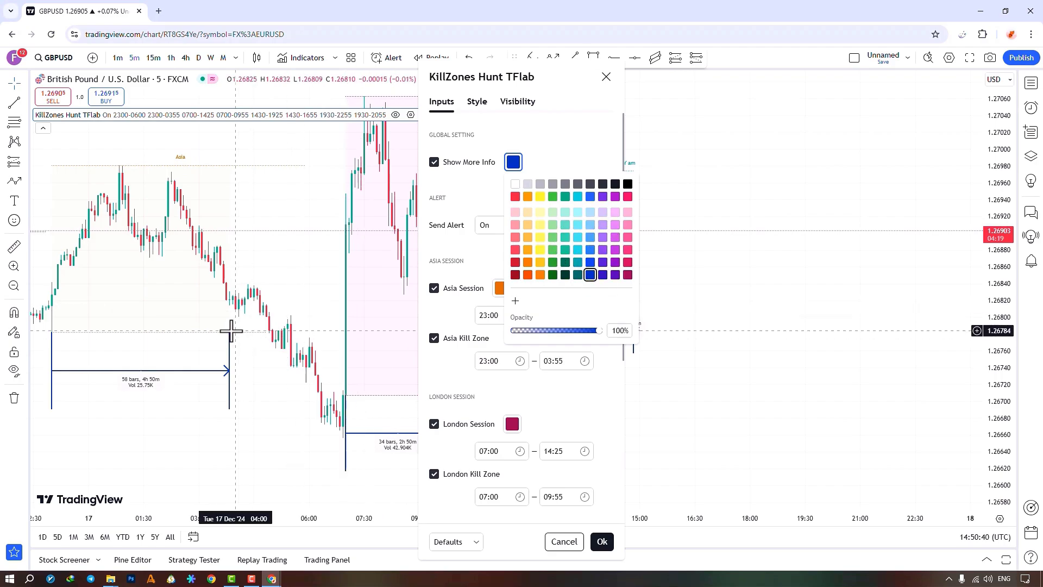
click(474, 195)
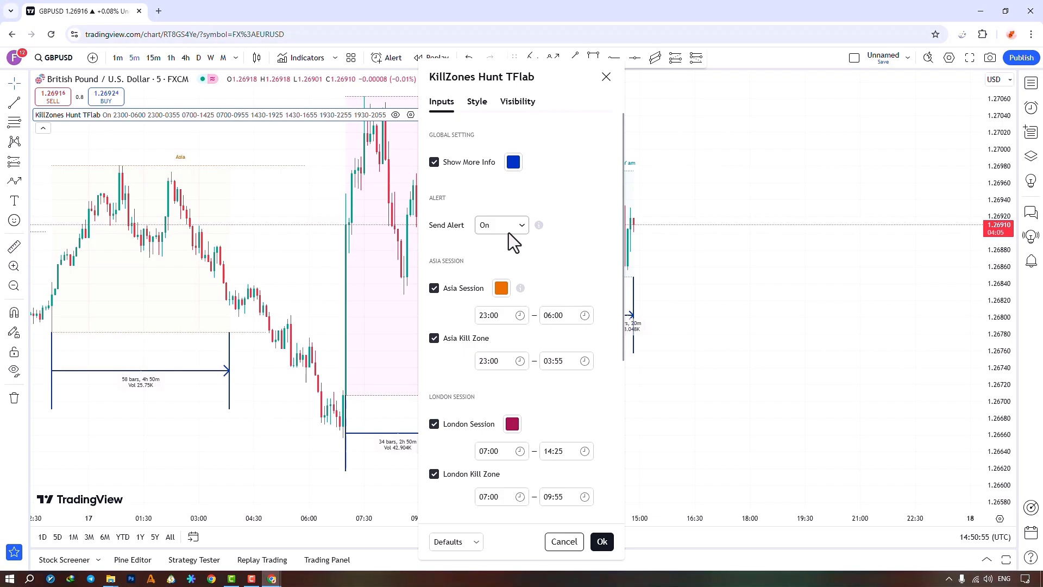
Scroll the Inputs tab, reviewing the Asia and Newyork AM session colours unchanged.
middle_click(554, 239)
scroll(553, 268, down, 2)
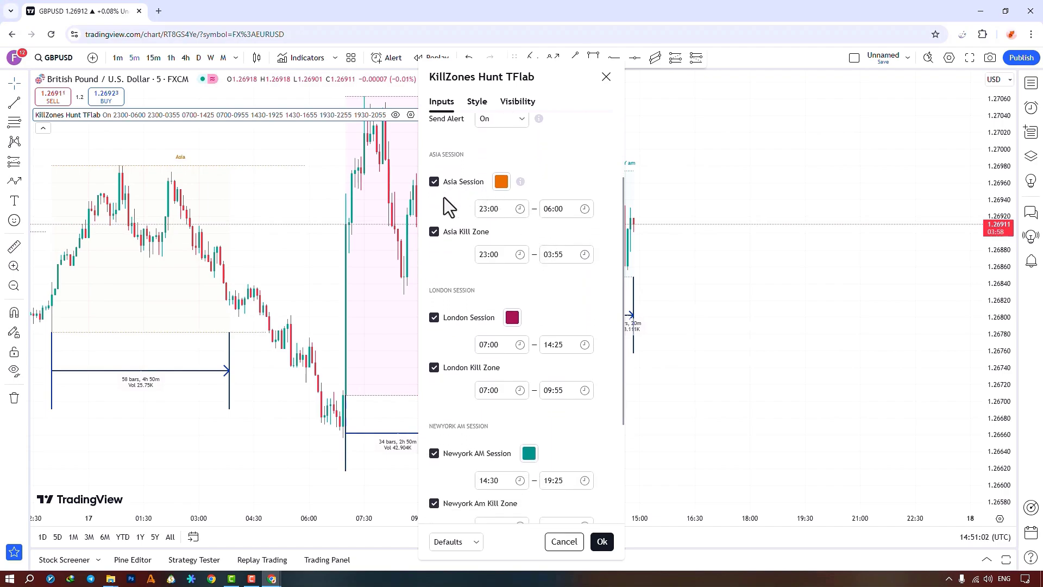
click(497, 183)
click(500, 182)
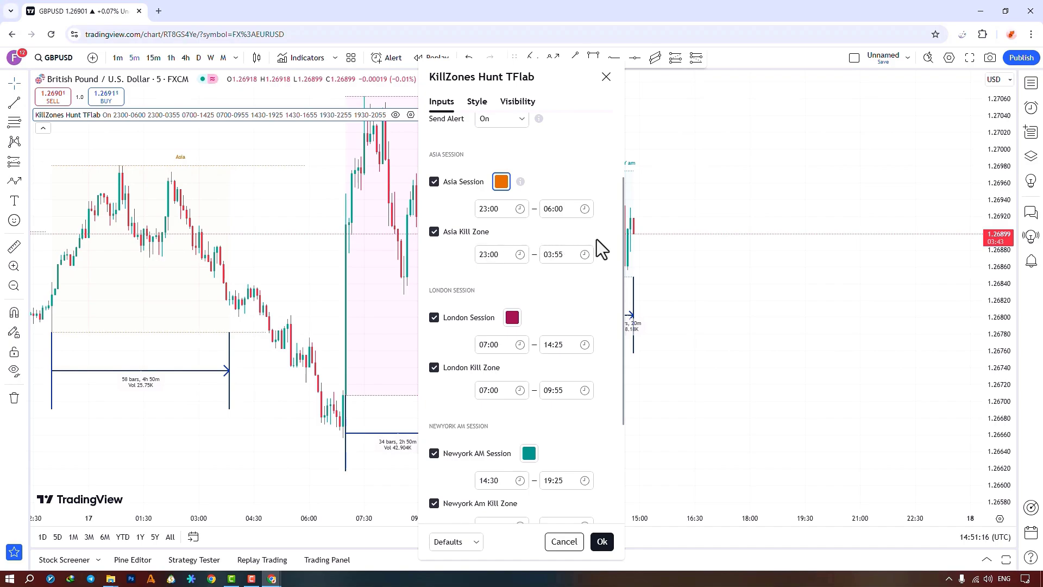
middle_click(539, 296)
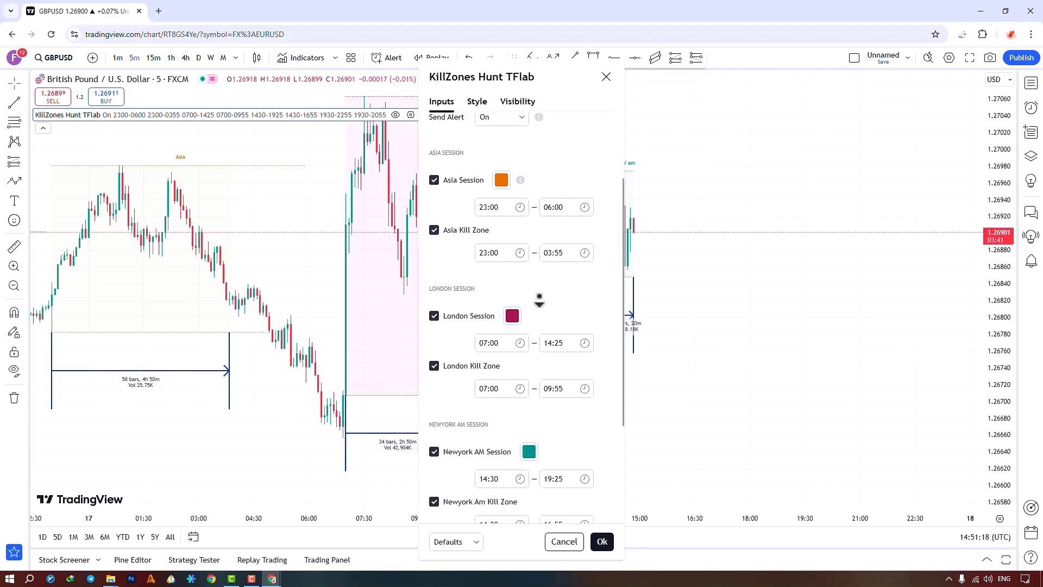
middle_click(532, 264)
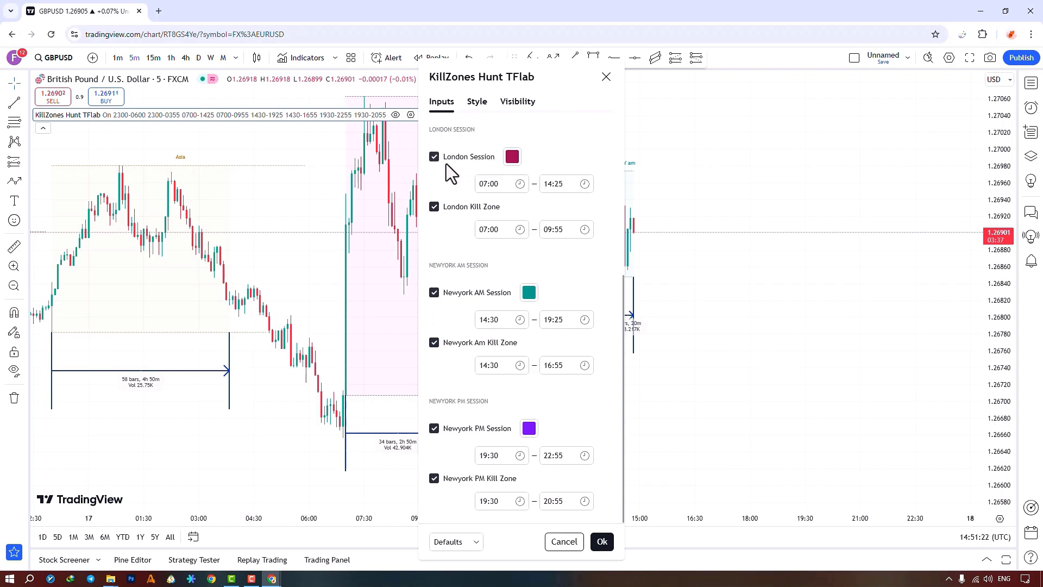
double_click(511, 159)
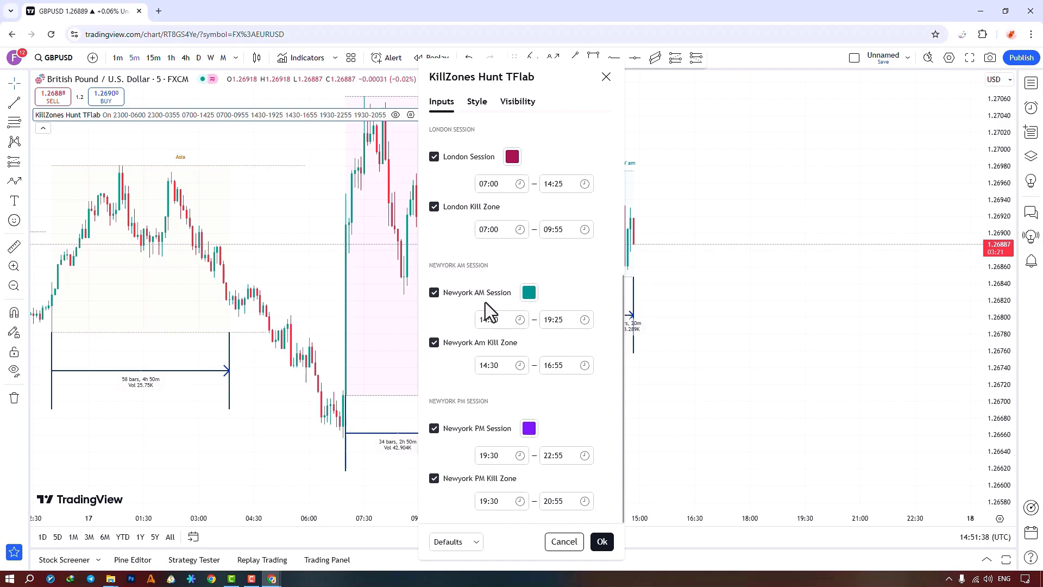
click(530, 295)
click(530, 296)
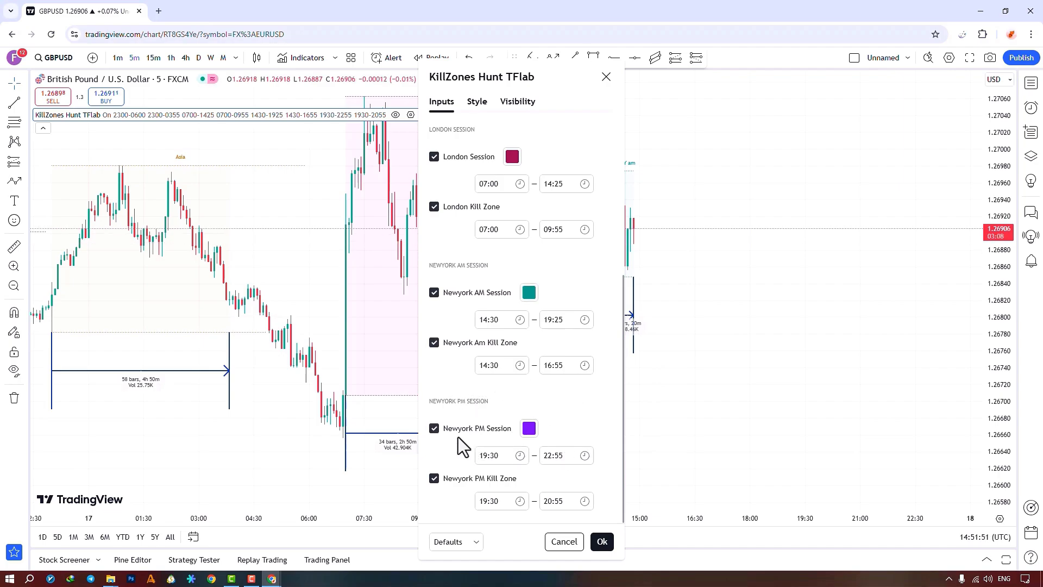
Keep Newyork PM purple, confirm with Ok, and zoom out to include the previous day's sessions.
click(529, 429)
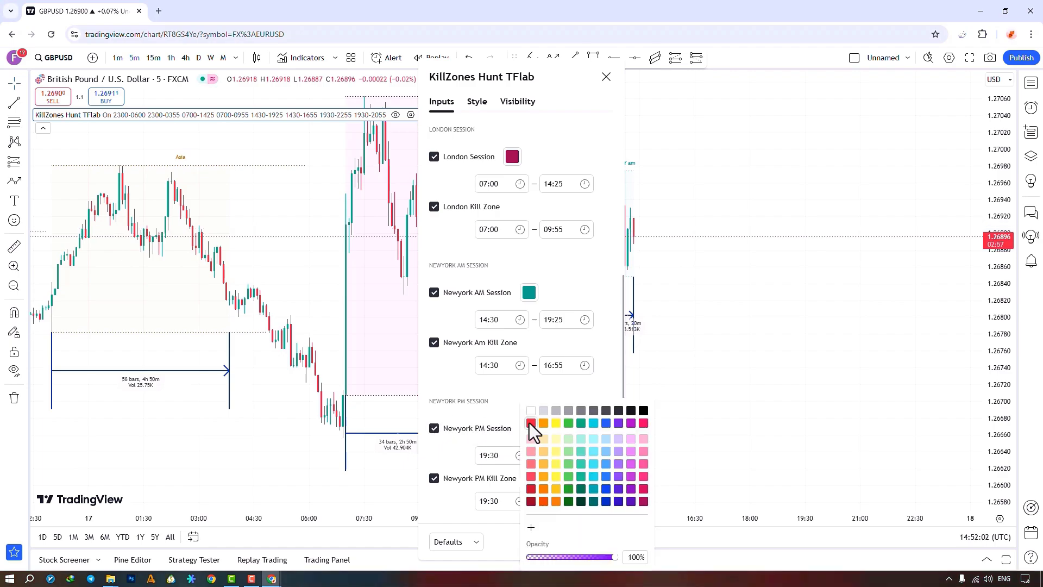
click(514, 419)
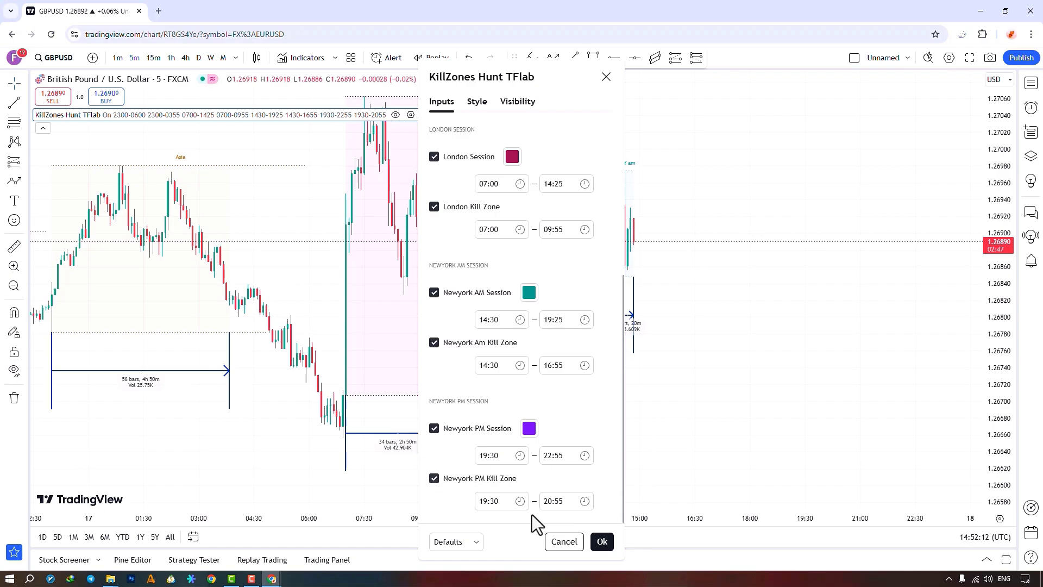
click(601, 541)
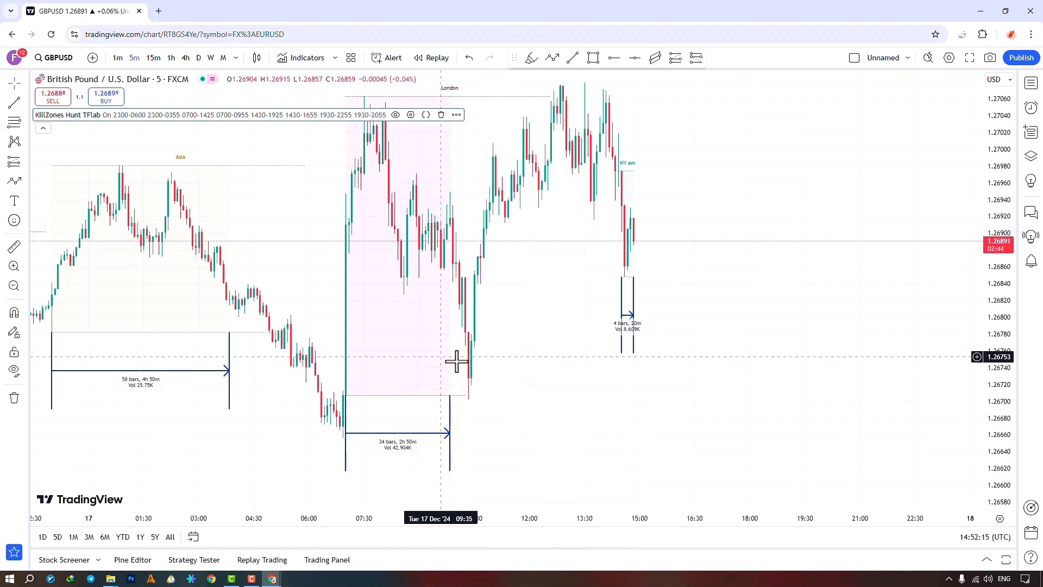
click(14, 287)
drag(201, 293, 333, 400)
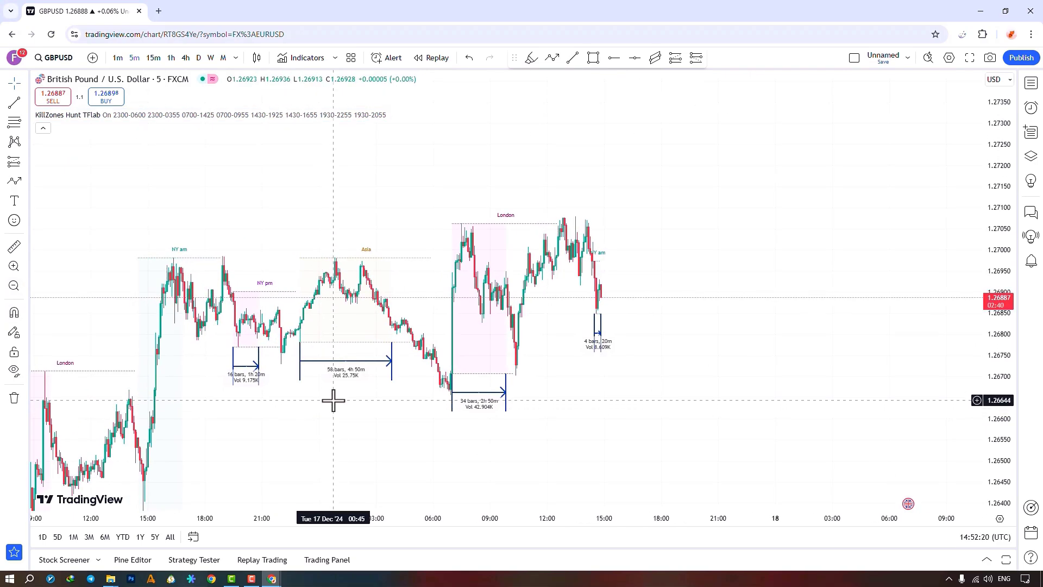